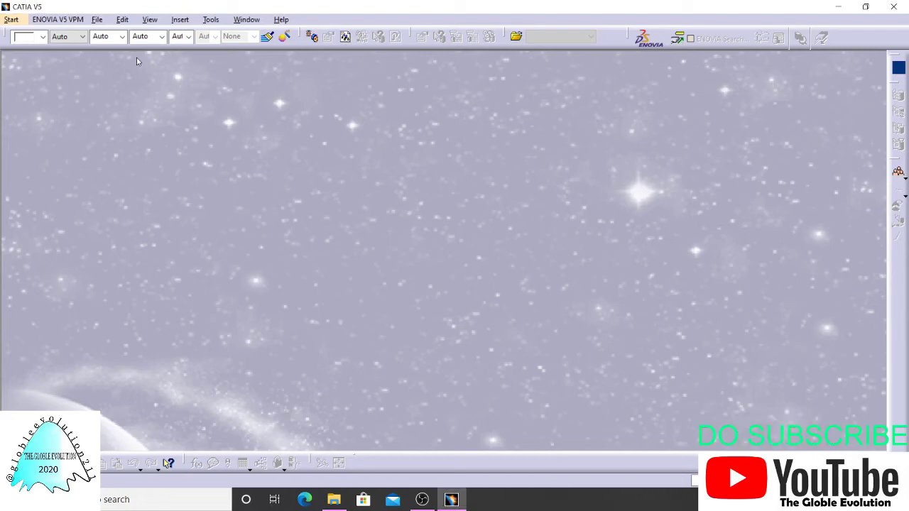
Create a new Part document with the default name Part1.
left_click(97, 19)
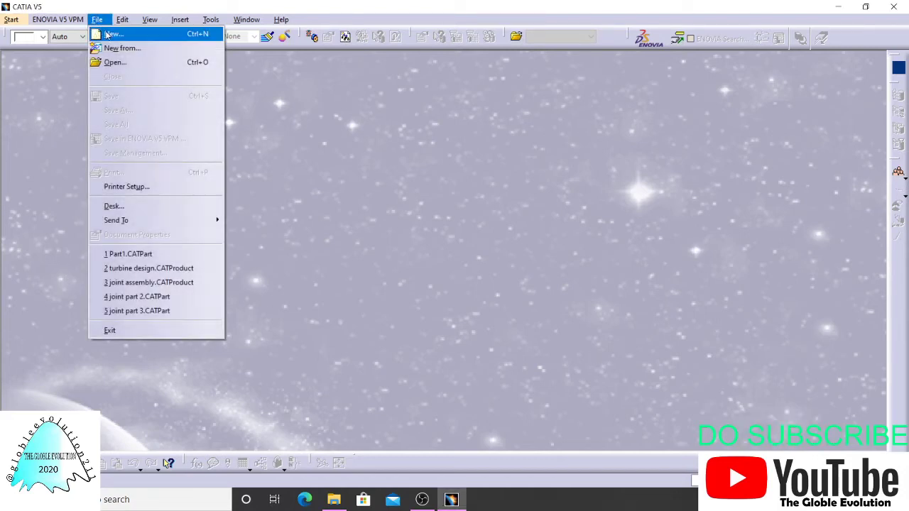
left_click(114, 33)
scroll(801, 377, "down", 2)
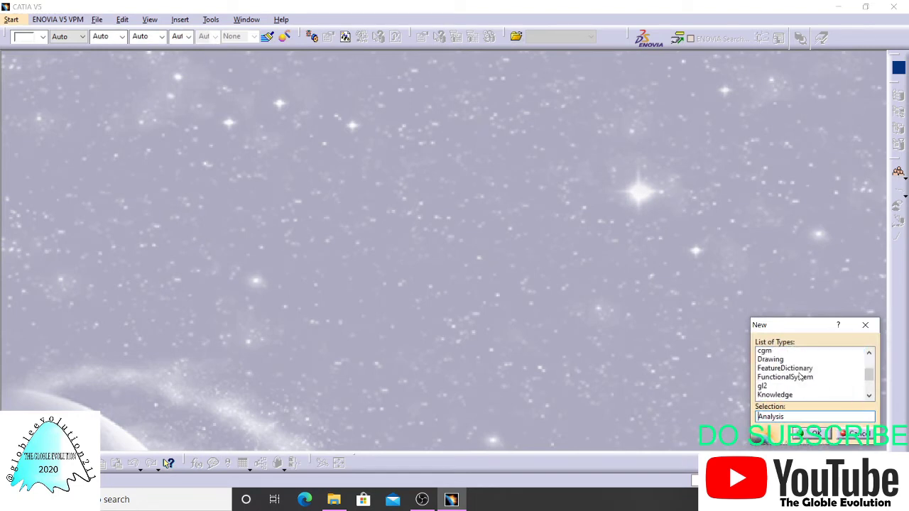
scroll(802, 376, "down", 3)
left_click(780, 353)
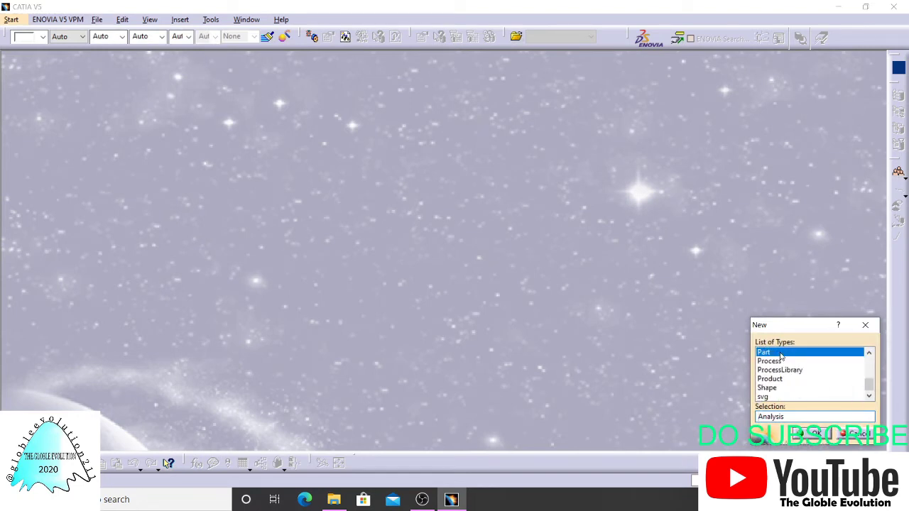
left_click(813, 434)
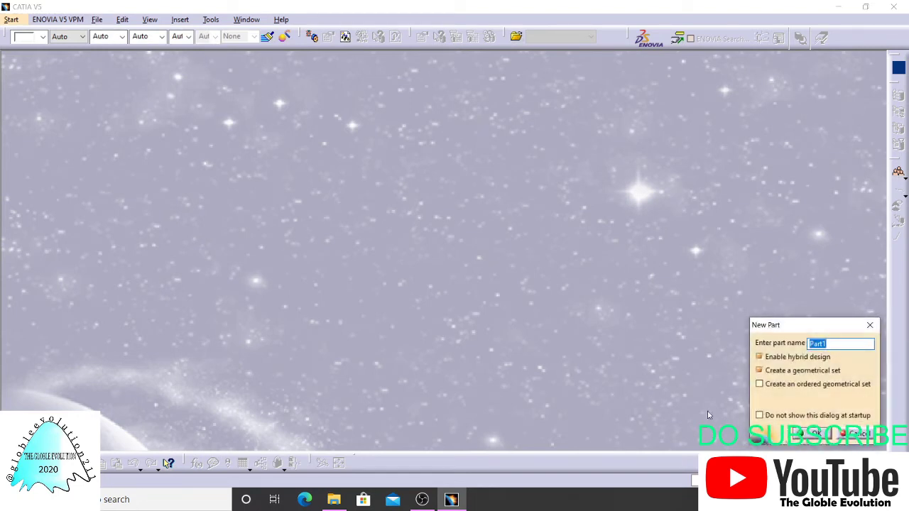
left_click(816, 433)
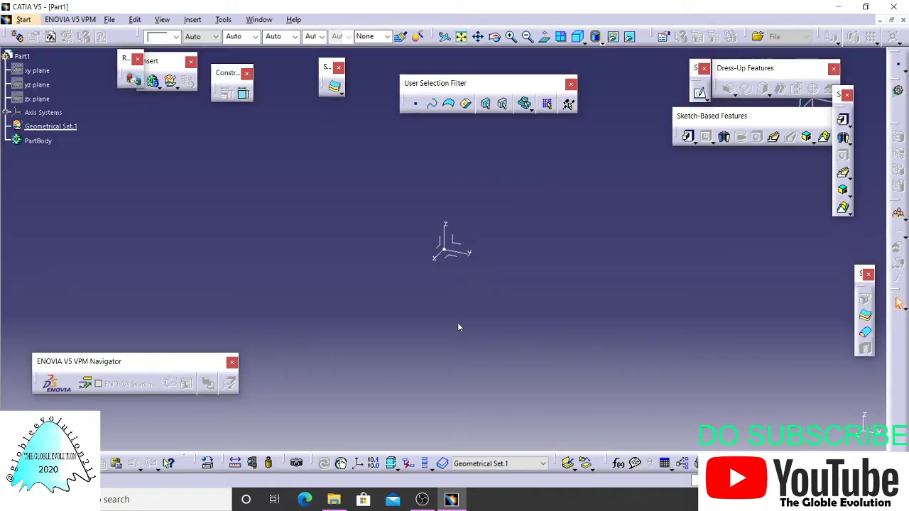
Select Part1 in the tree and start a new sketch, Sketch.1.
left_click(453, 254)
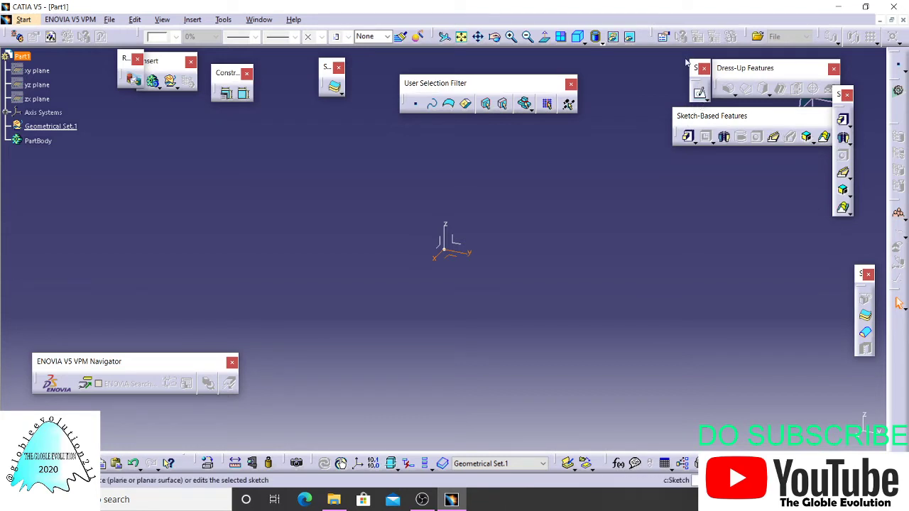
left_click_drag(700, 91, 761, 236)
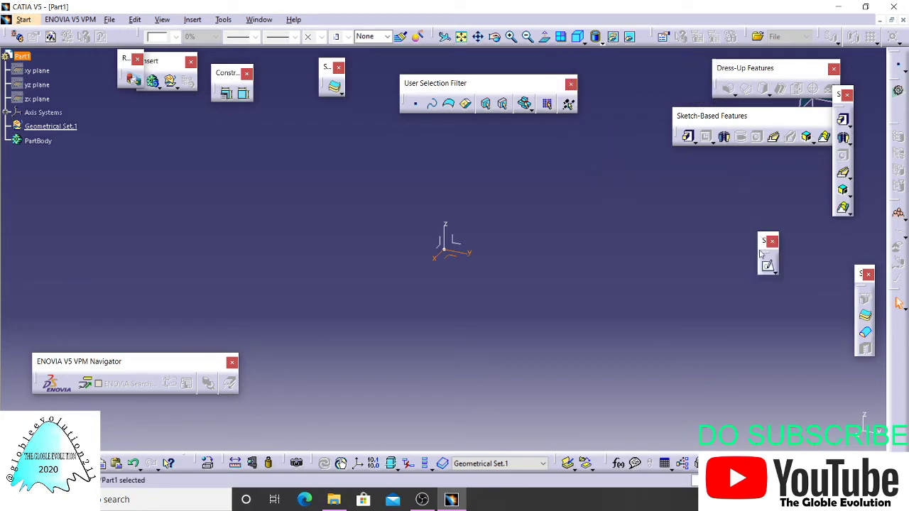
left_click(769, 267)
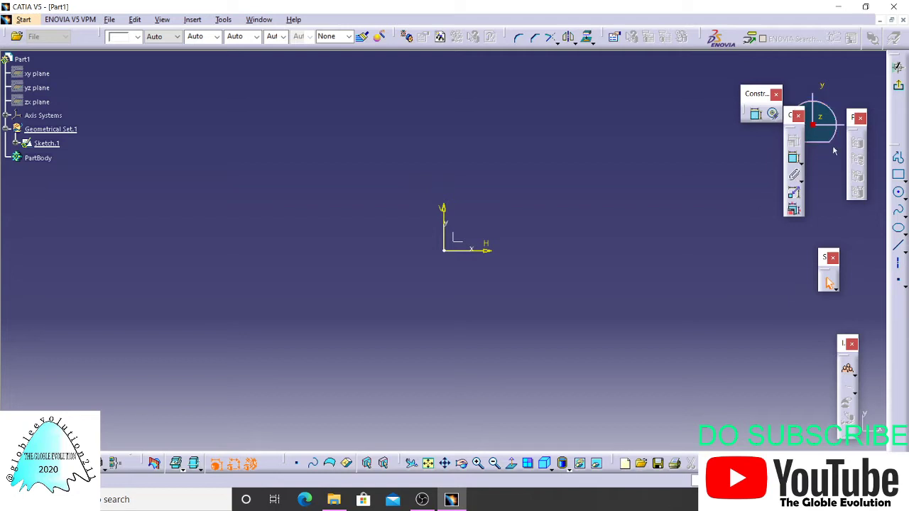
Draw a square centred on the origin and a circle to its left.
left_click(899, 176)
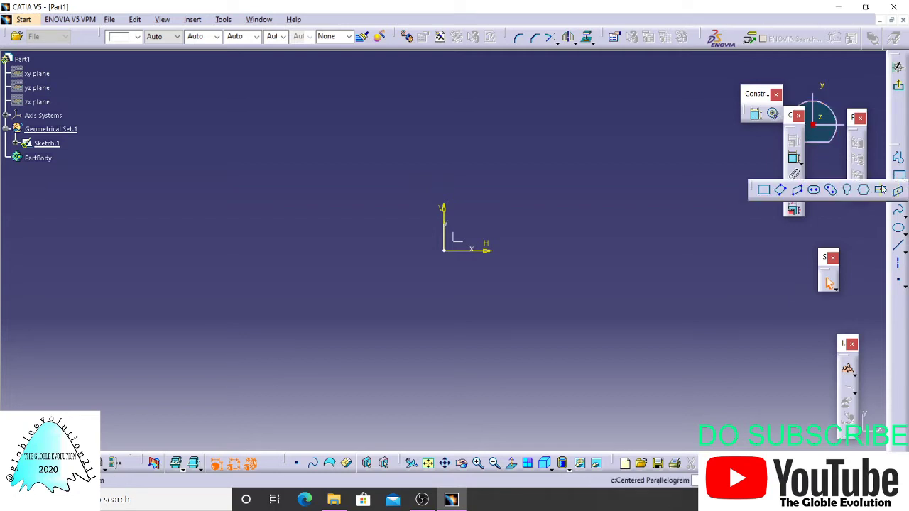
left_click(445, 250)
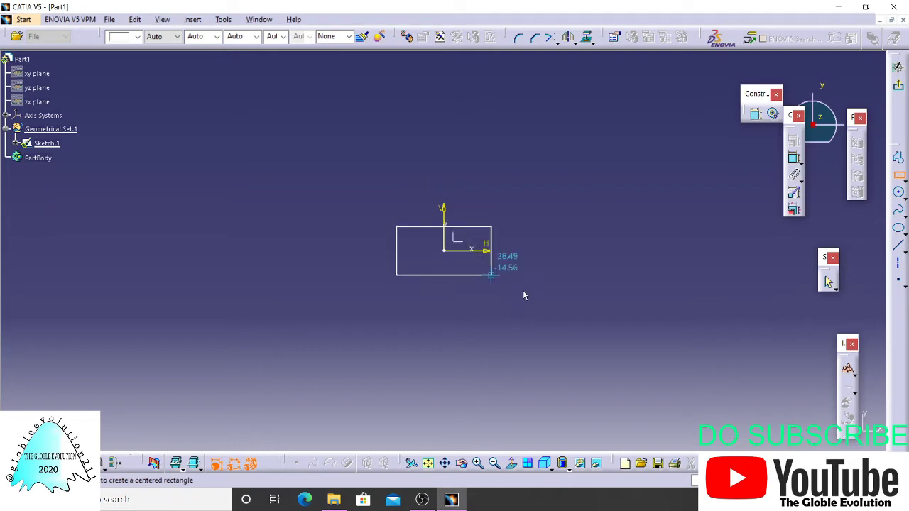
left_click(524, 319)
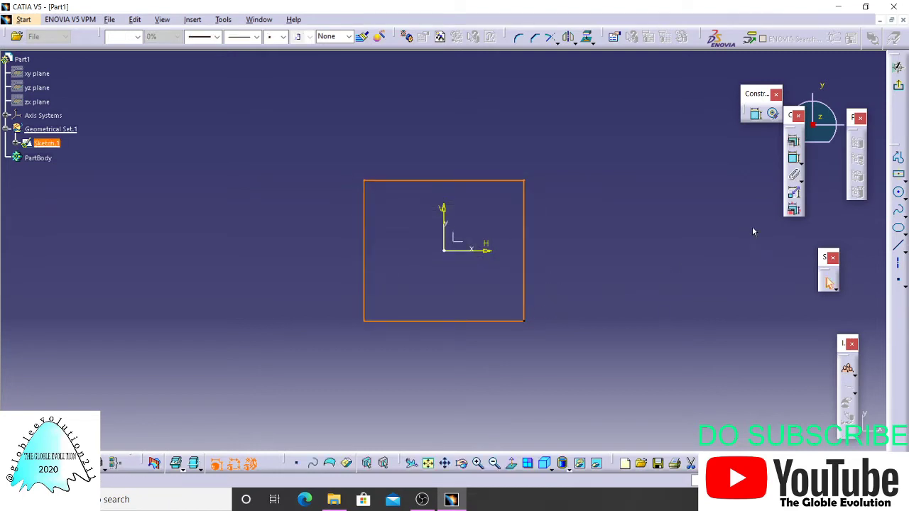
left_click(899, 210)
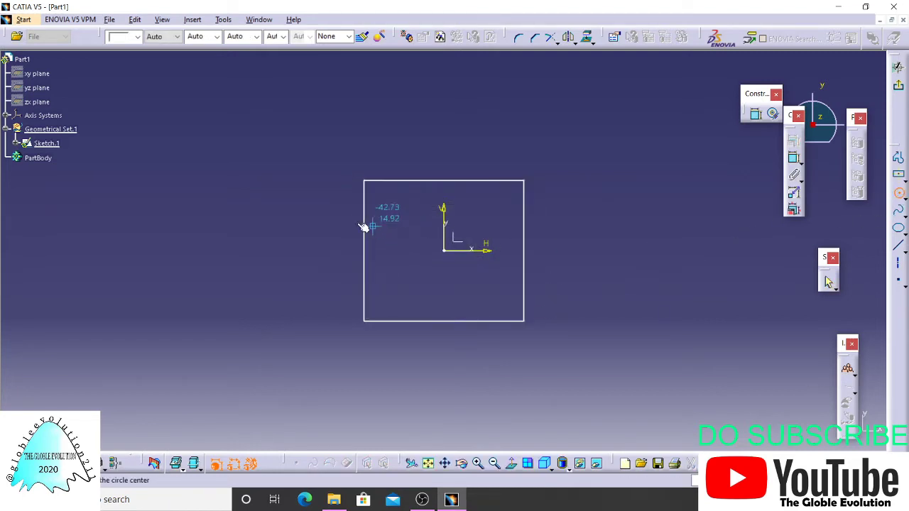
left_click(195, 253)
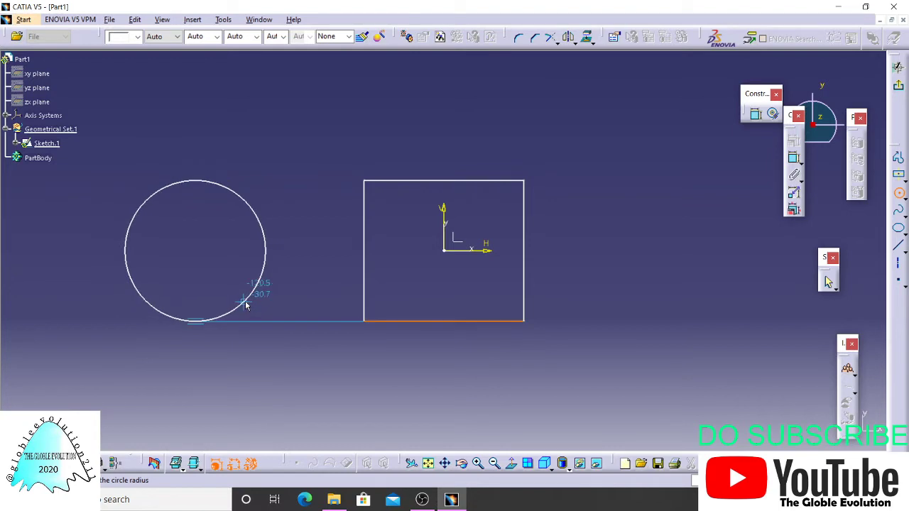
left_click(246, 300)
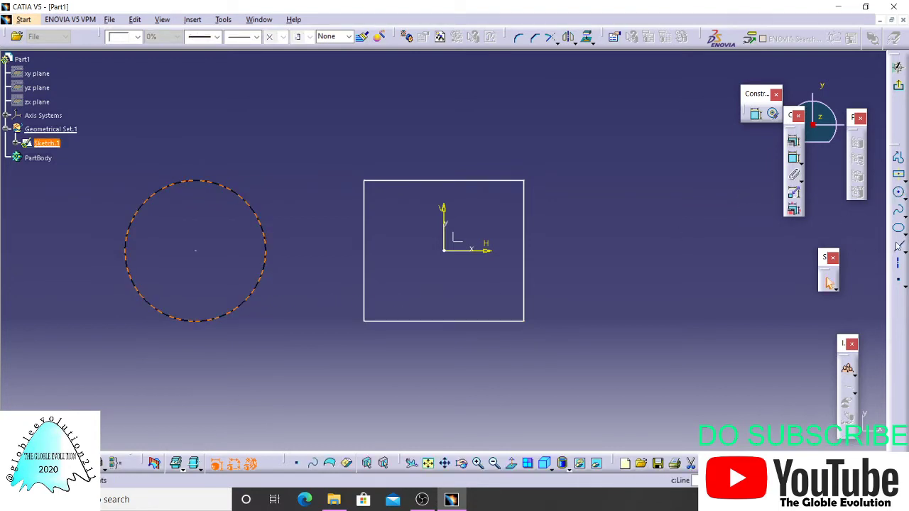
Draw a closed triangle to the right of the square, level with its bottom.
left_click(898, 158)
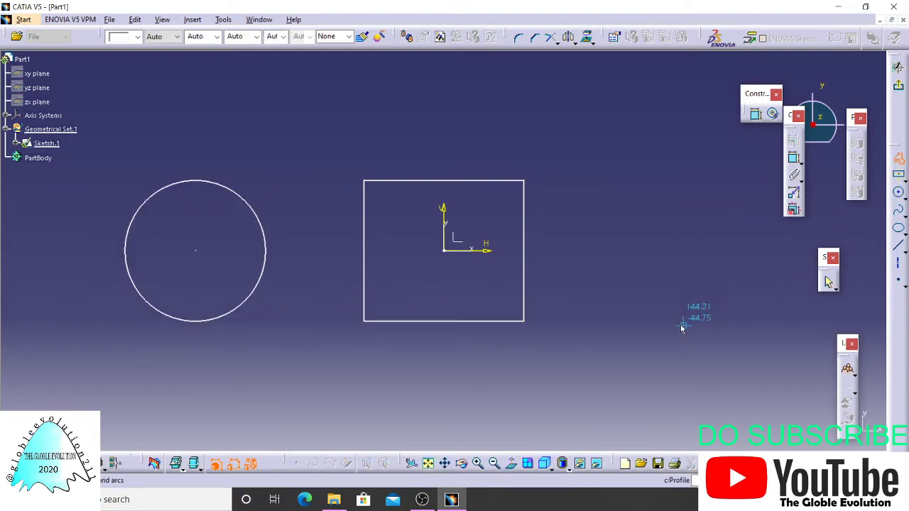
left_click(651, 321)
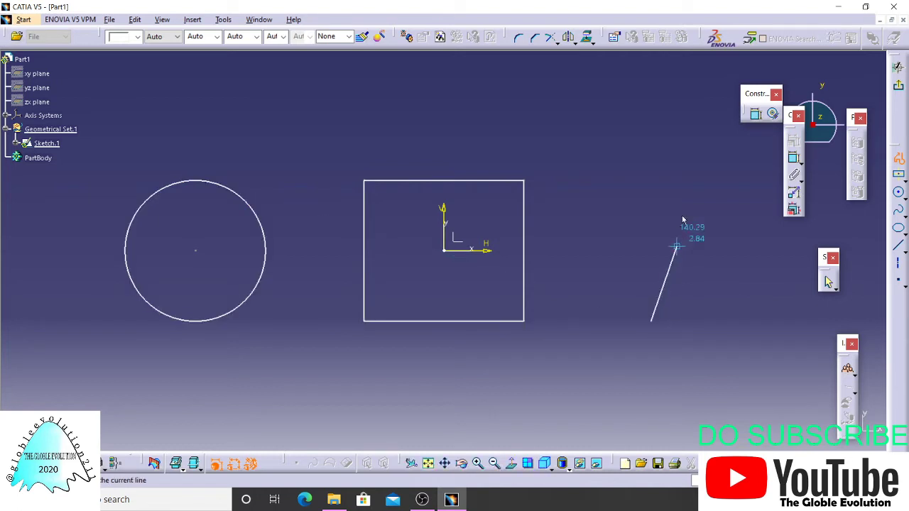
left_click(715, 182)
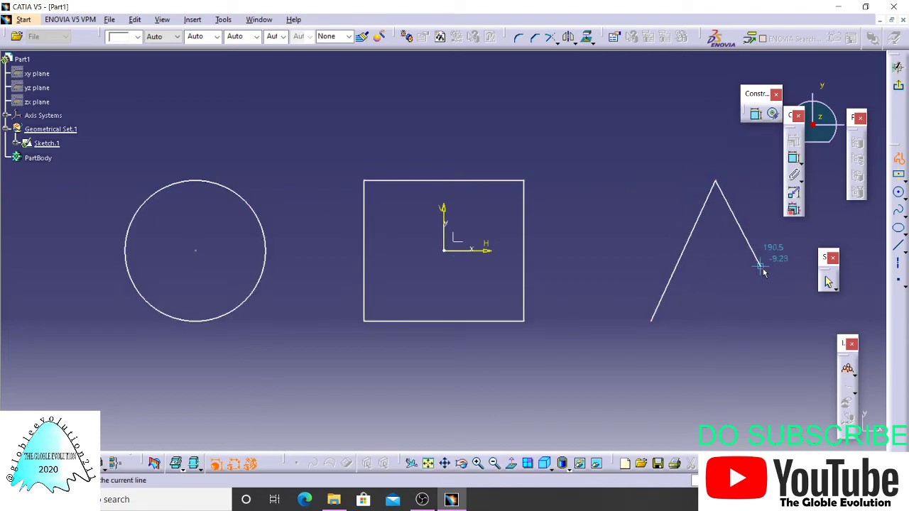
left_click(788, 321)
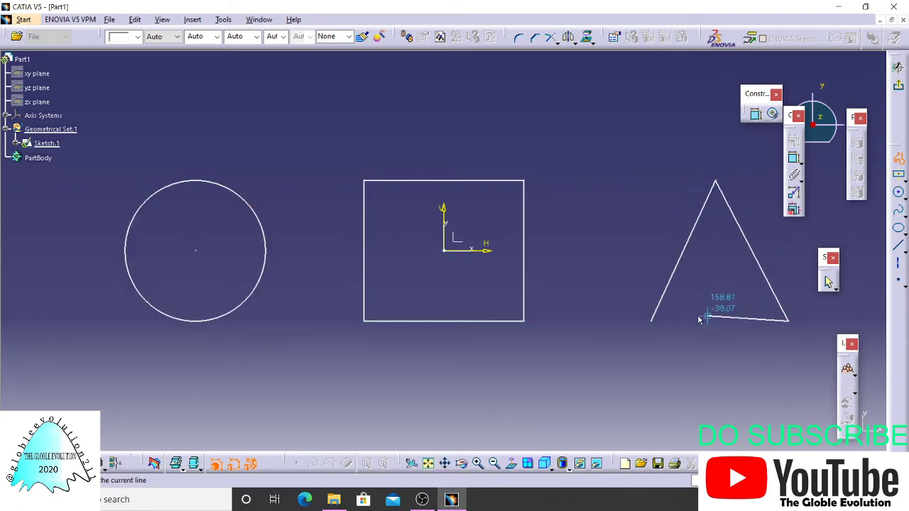
left_click(652, 321)
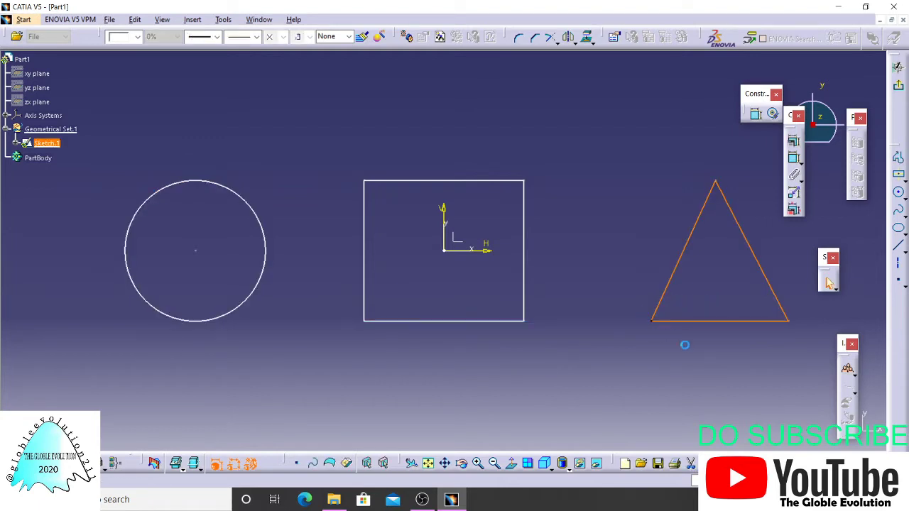
left_click(715, 301)
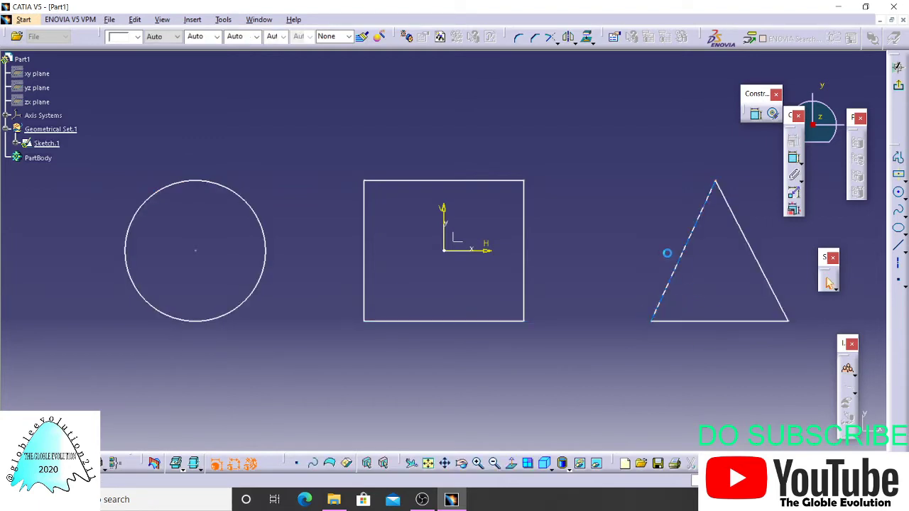
Activate the constraint tool and pan and zoom to show the circle, square and triangle.
left_click(756, 117)
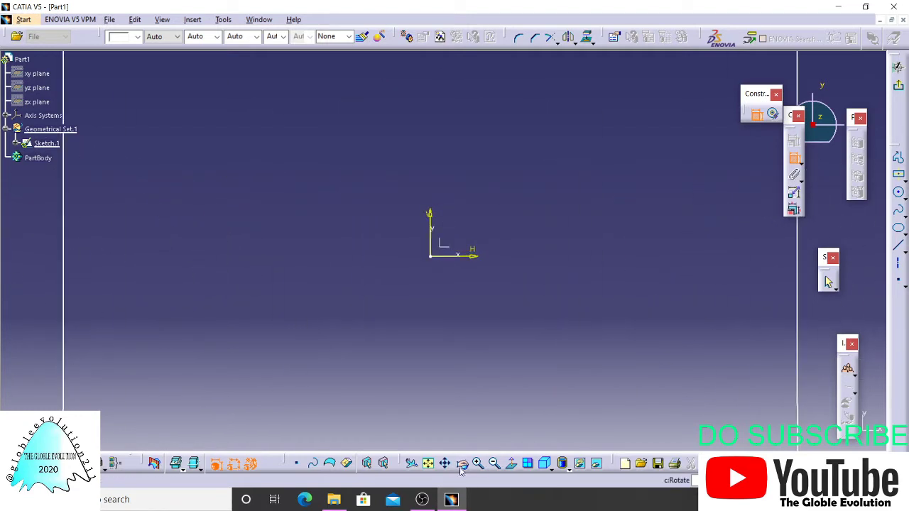
mouse_move(715, 372)
middle_mouse_down()
mouse_move(566, 345)
mouse_move(320, 275)
middle_mouse_up()
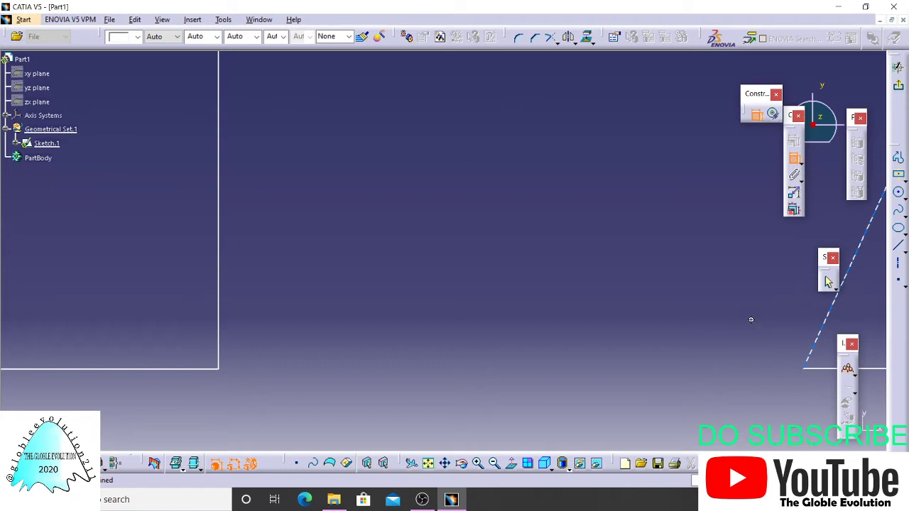
middle_click_drag(751, 320, 770, 374, "ctrl")
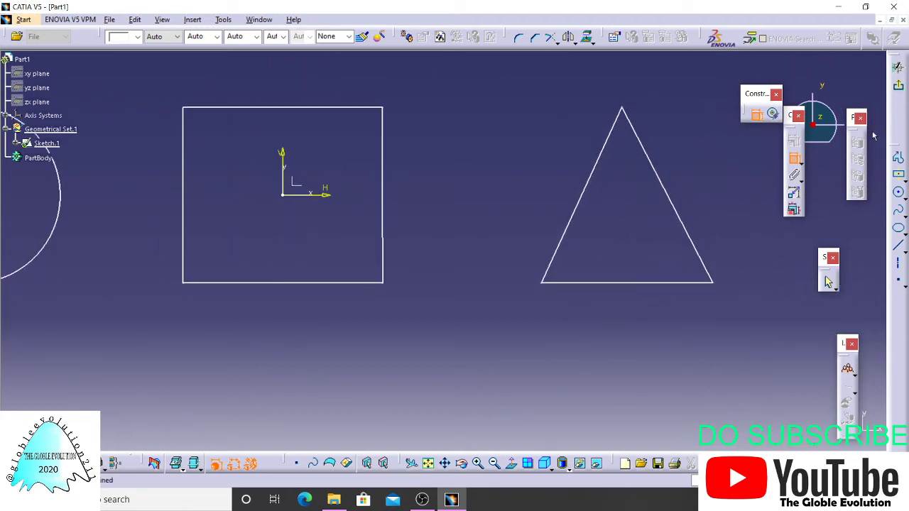
Exit the sketcher and pad Sketch.1 70 mm into three solids.
left_click(828, 282)
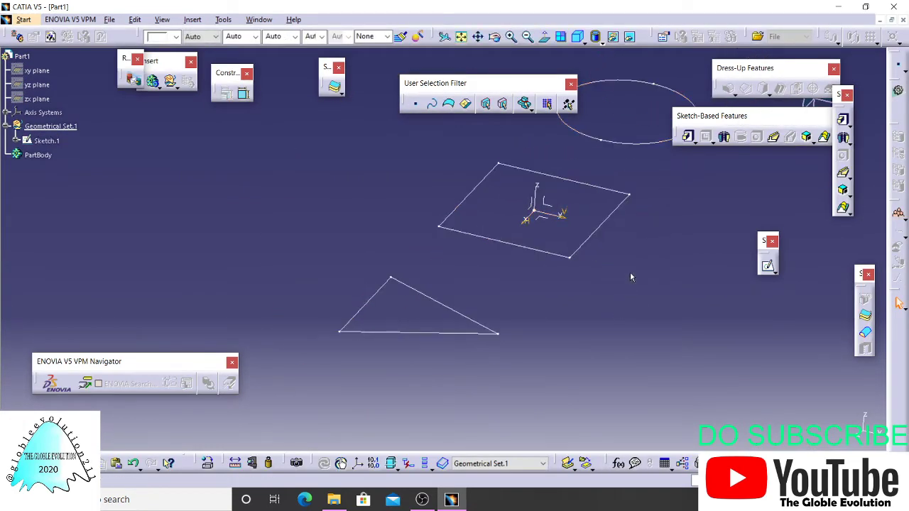
left_click(687, 136)
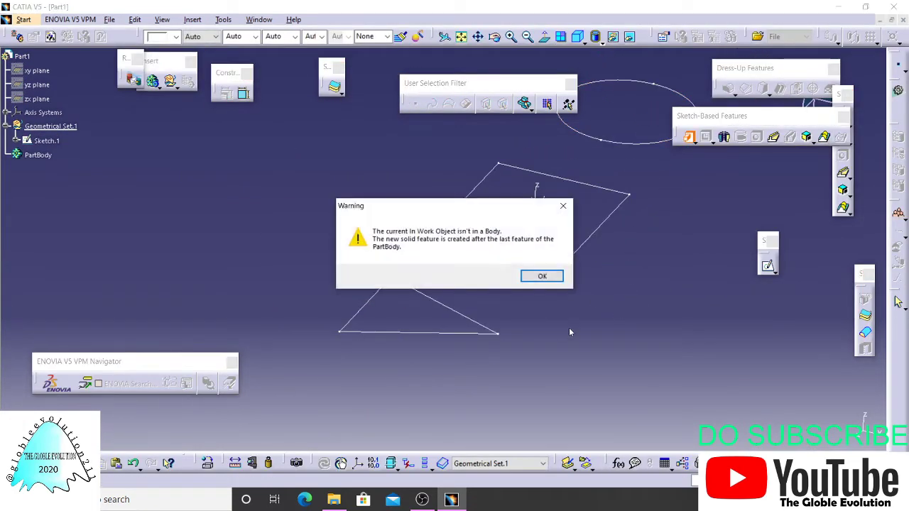
left_click(542, 276)
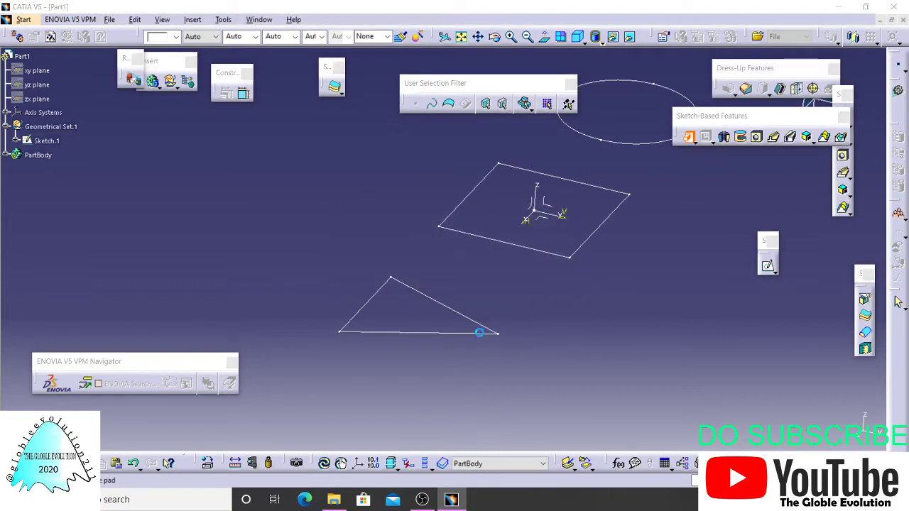
left_click(484, 339)
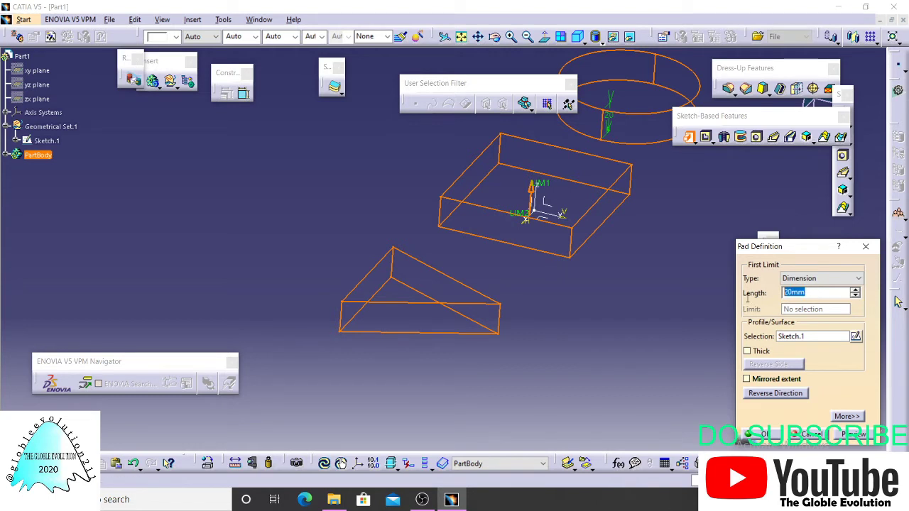
left_click_drag(855, 292, 854, 293)
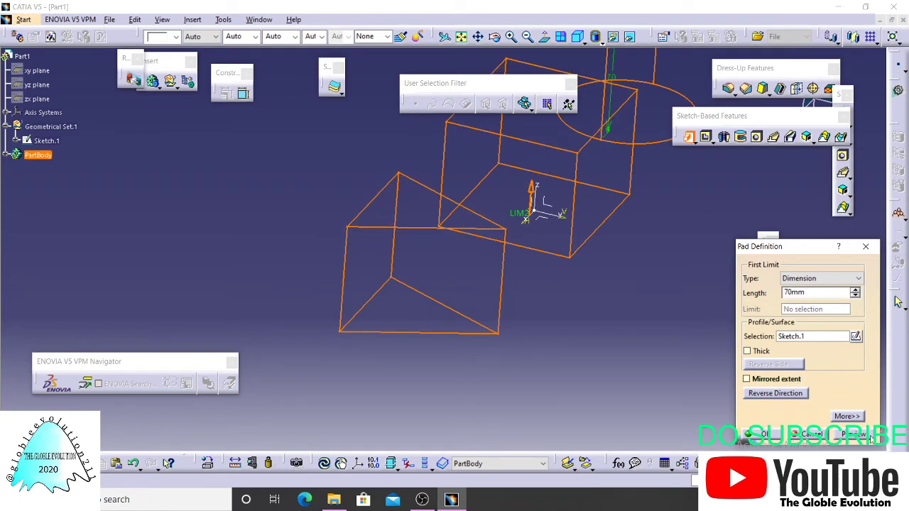
left_click(851, 438)
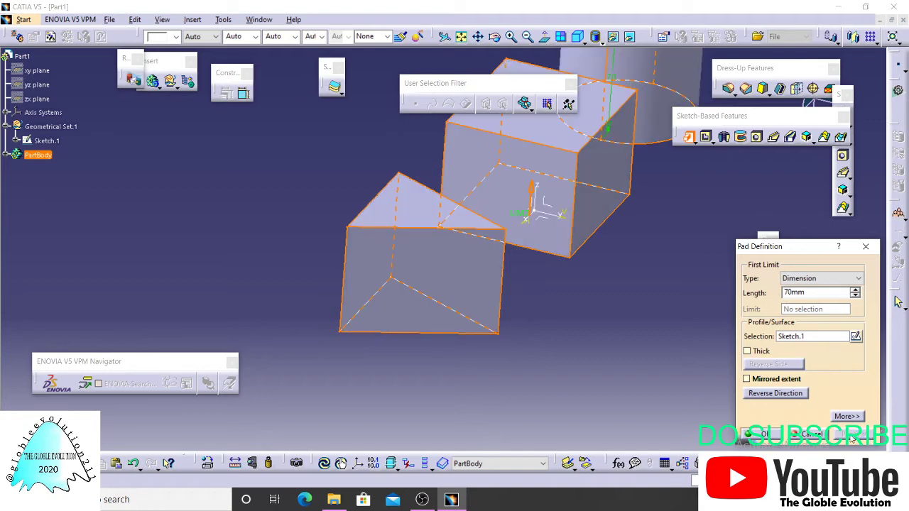
left_click(770, 434)
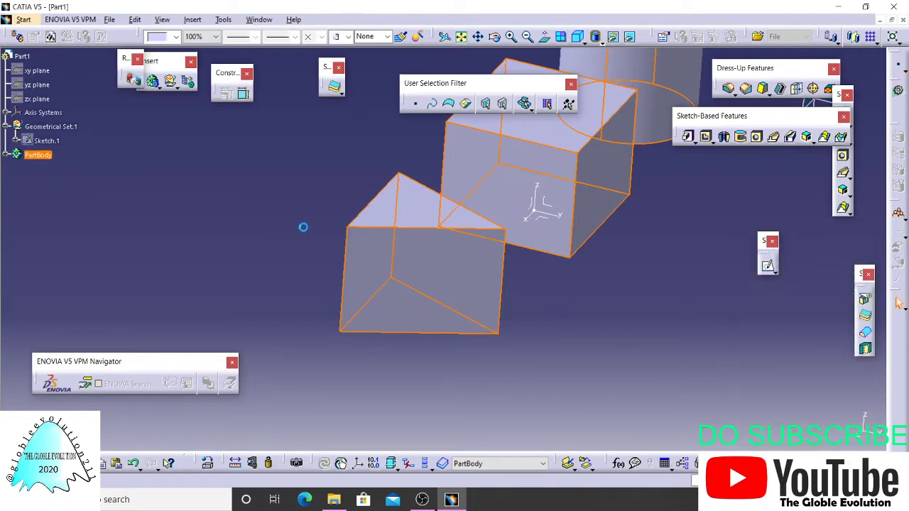
Start a new sketch on the box's top face.
mouse_move(303, 227)
middle_mouse_down()
mouse_move(320, 268)
mouse_move(487, 346)
mouse_move(493, 317)
middle_mouse_up()
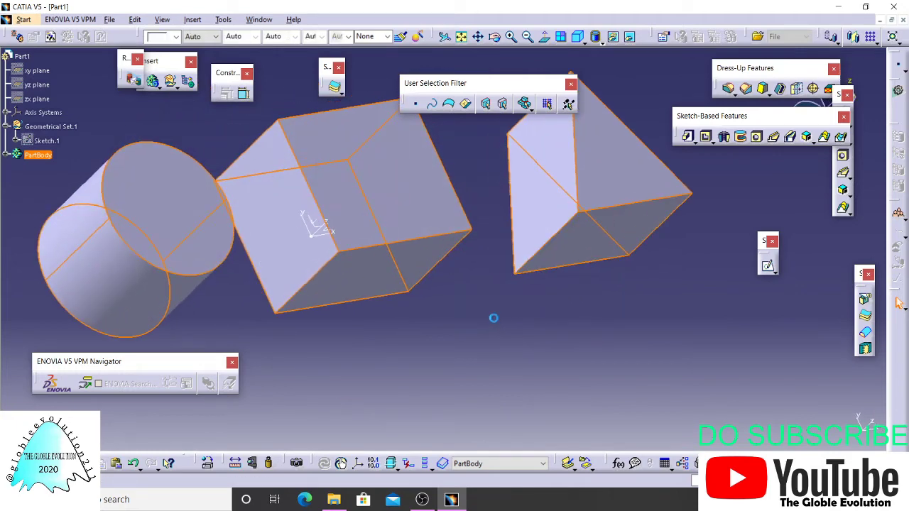
left_click(400, 195)
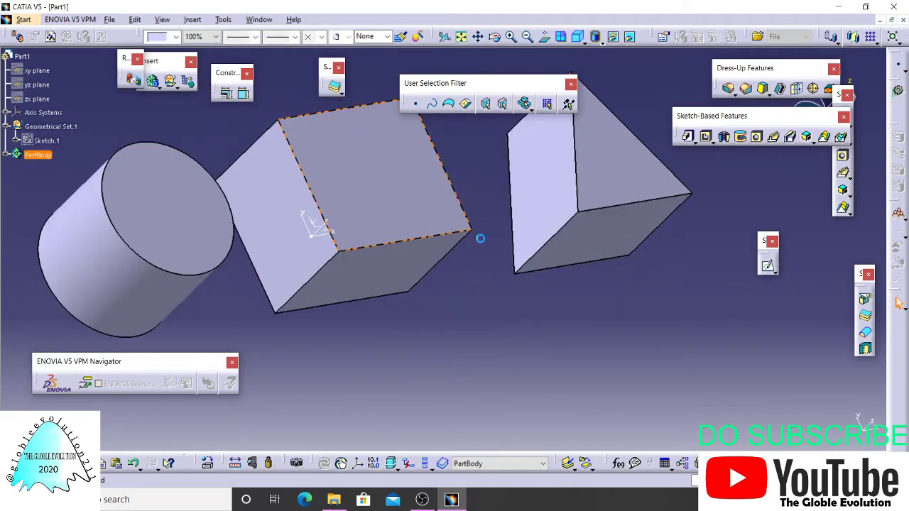
left_click(767, 266)
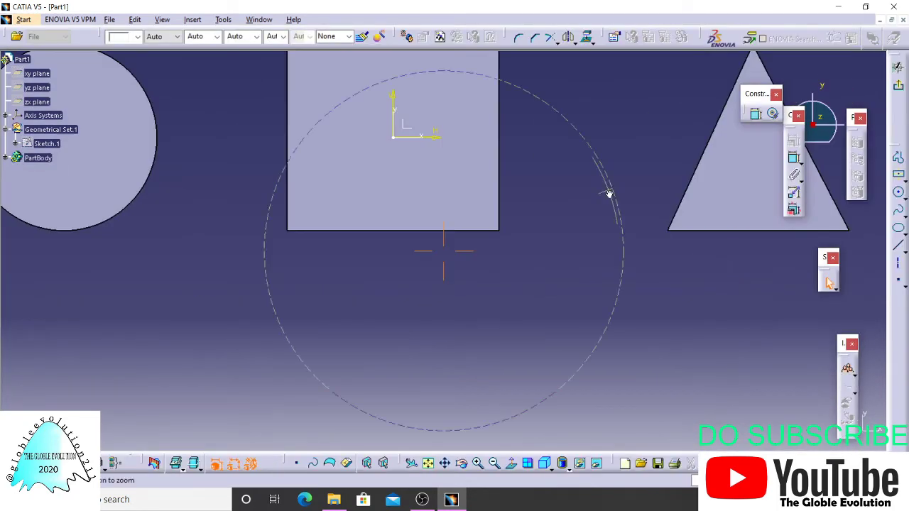
Draw a centred rectangle at the origin inside the box's square face.
middle_click_drag(608, 192, 609, 235, "ctrl")
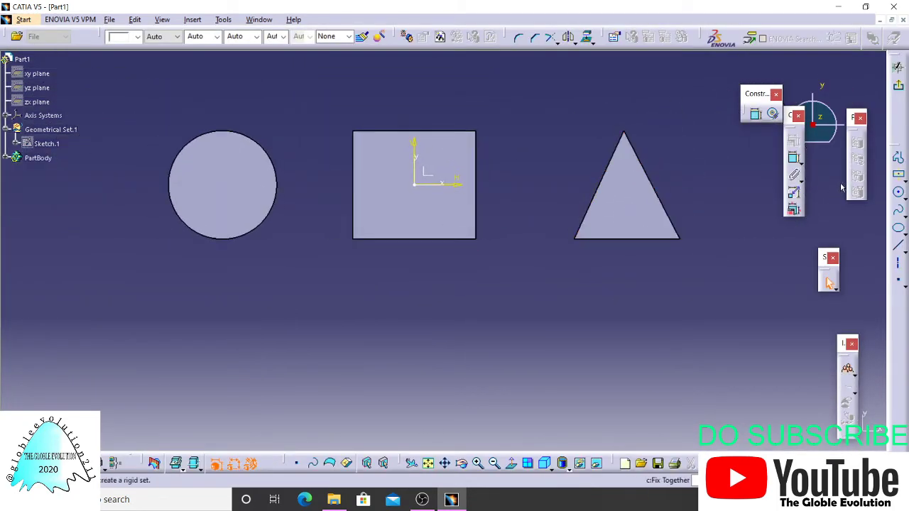
left_click(900, 177)
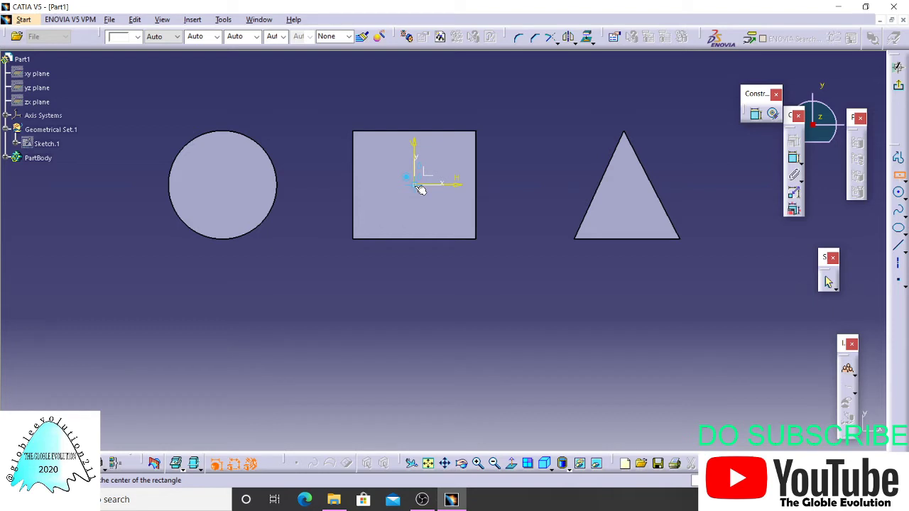
left_click(416, 185)
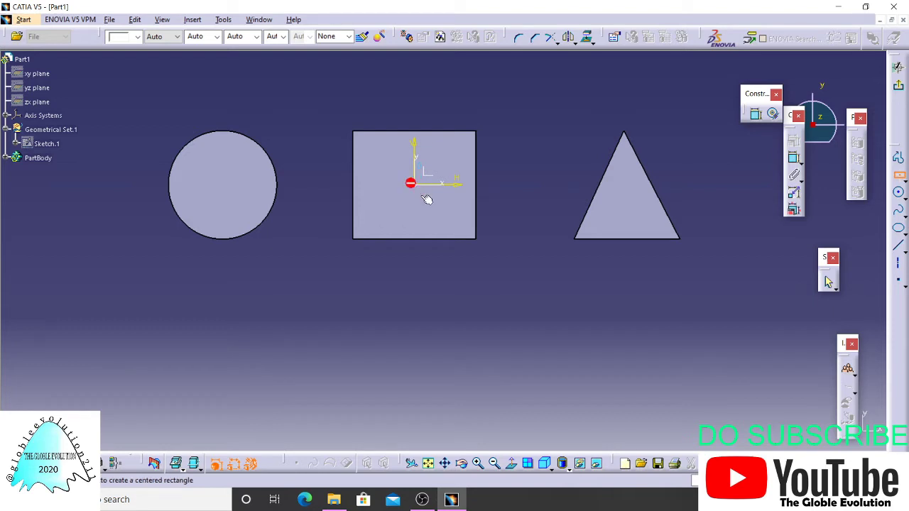
left_click(452, 219)
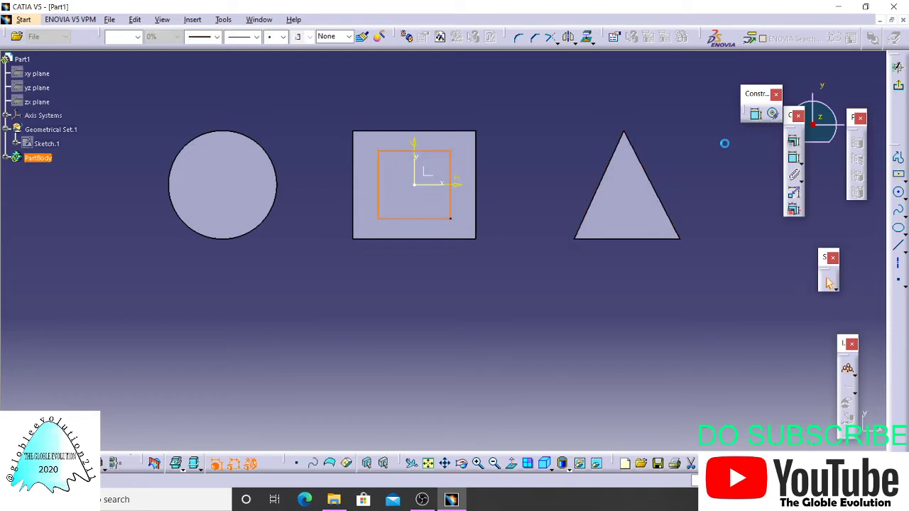
Draw a smaller circle inside the cylinder face and constrain it concentric with the outer circle.
left_click(899, 195)
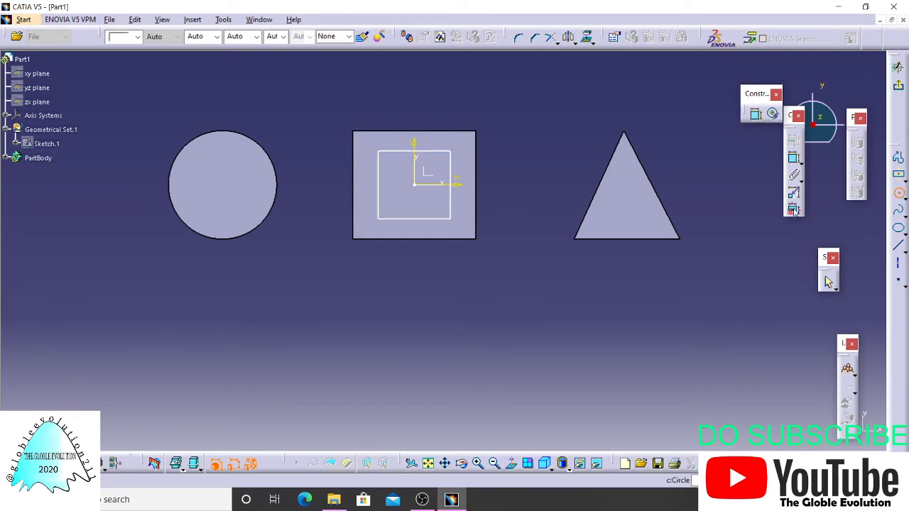
left_click(219, 185)
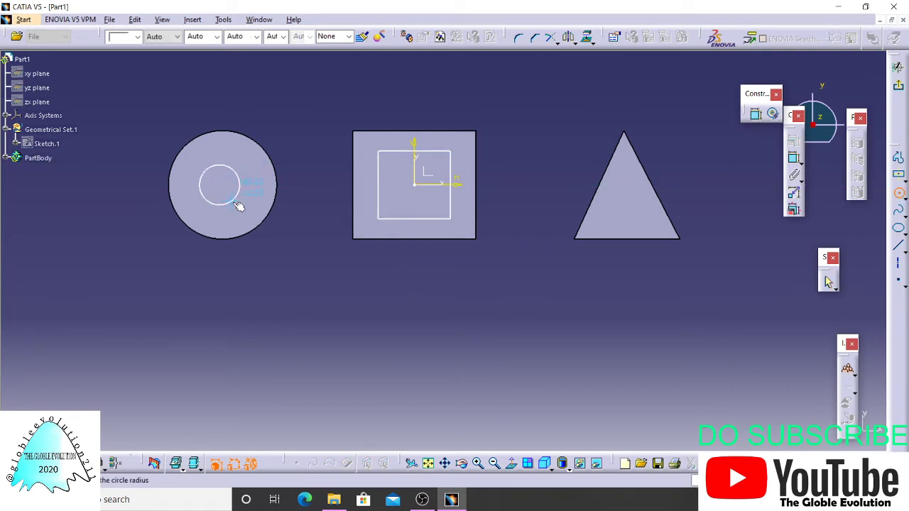
left_click(240, 204)
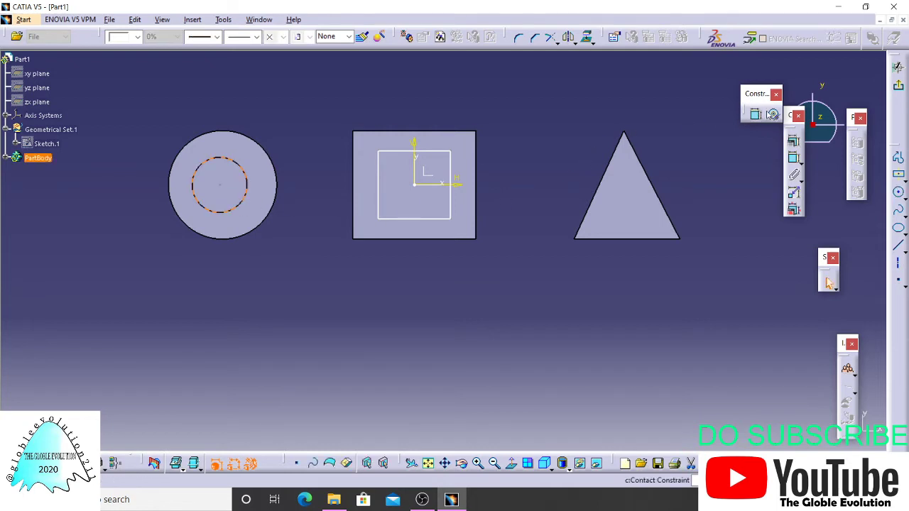
left_click(755, 114)
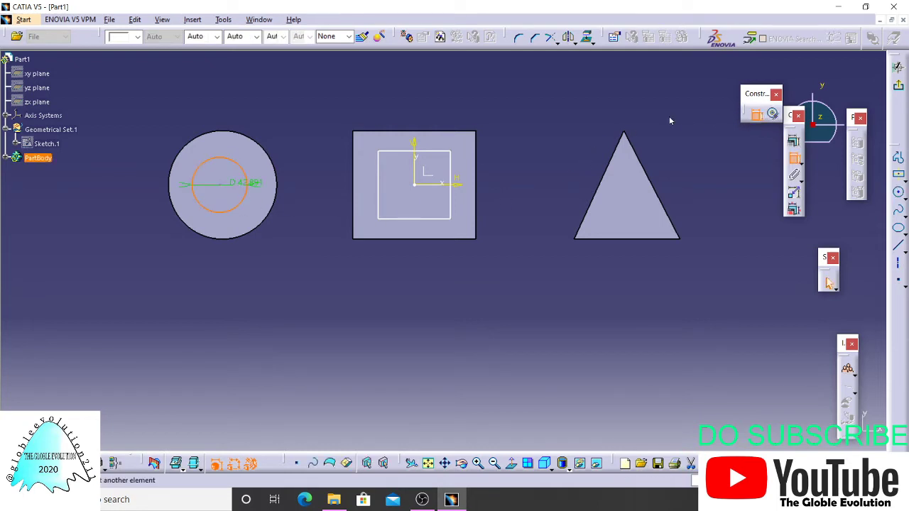
left_click(278, 196)
right_click(302, 134)
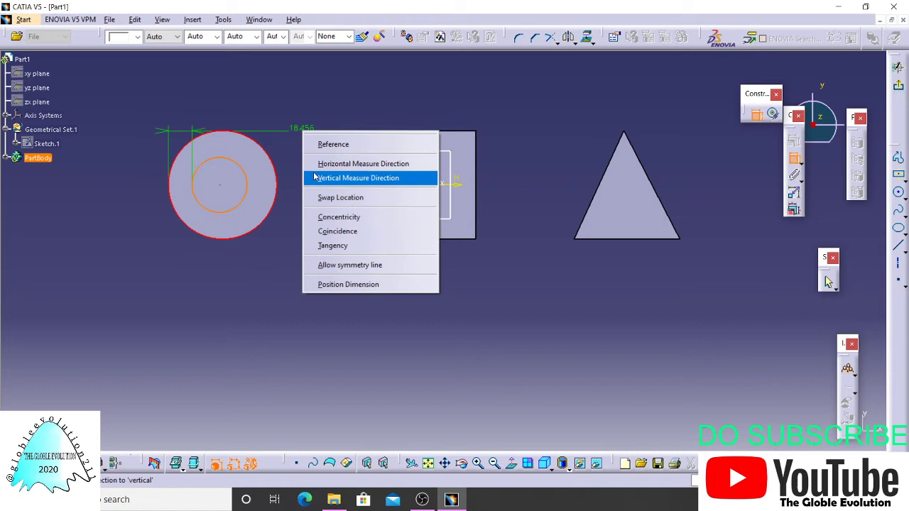
left_click(330, 214)
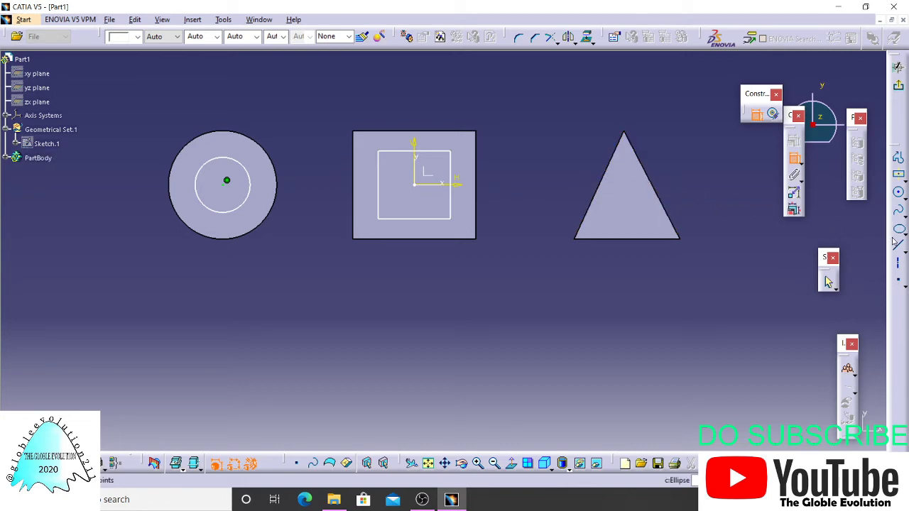
Draw a smaller closed triangle inside the prism's face and exit the sketcher.
left_click(900, 159)
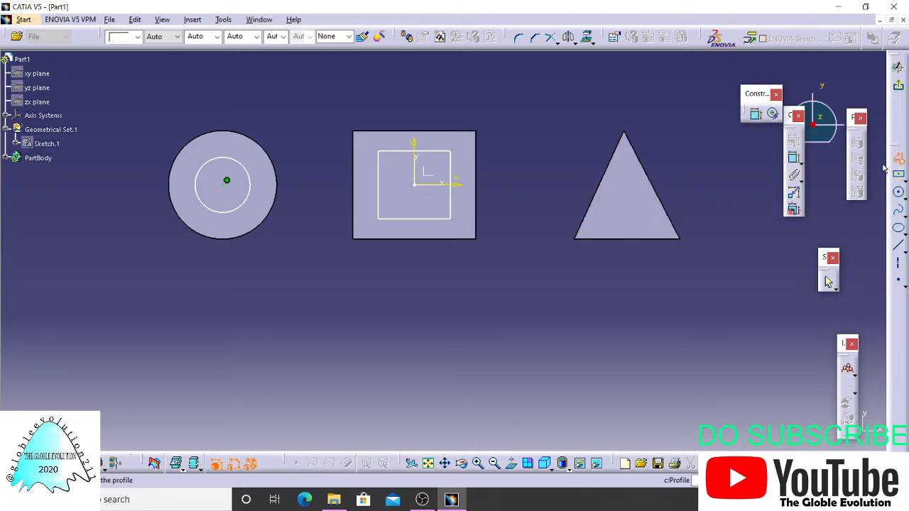
left_click(611, 218)
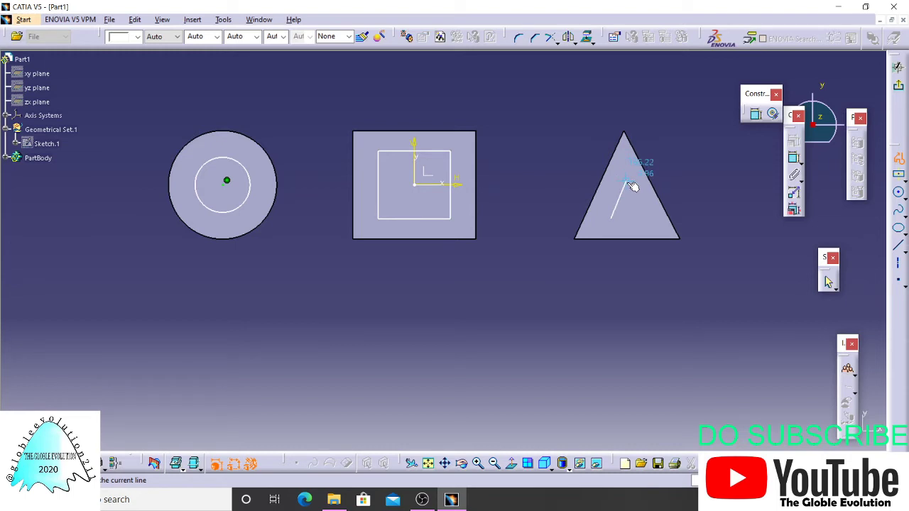
left_click(625, 183)
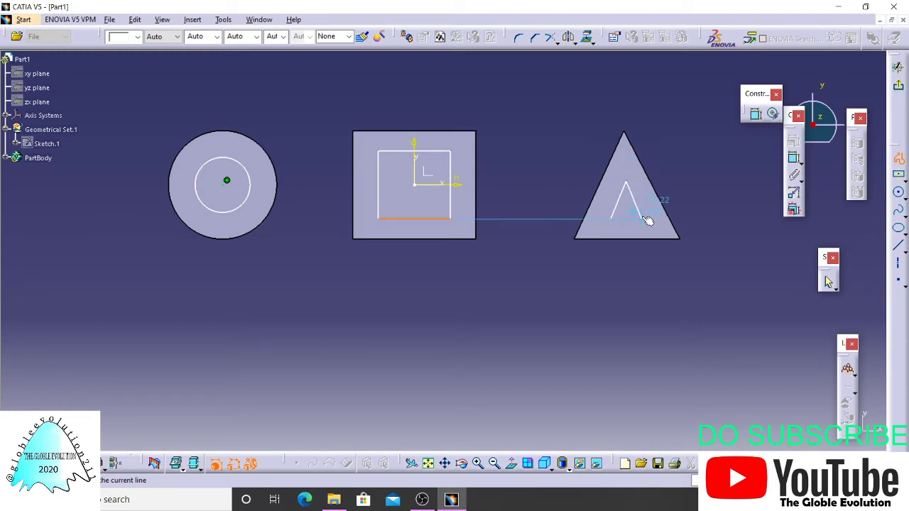
left_click(621, 222)
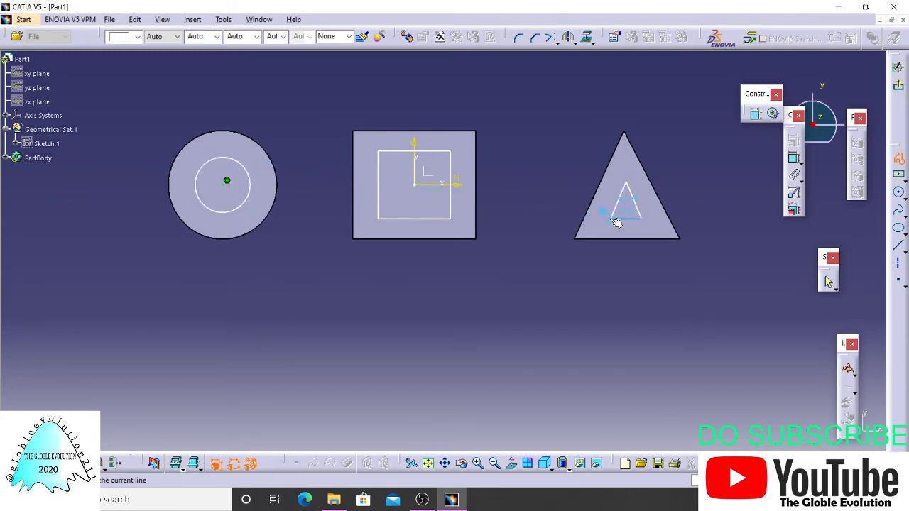
left_click(612, 220)
left_click(736, 236)
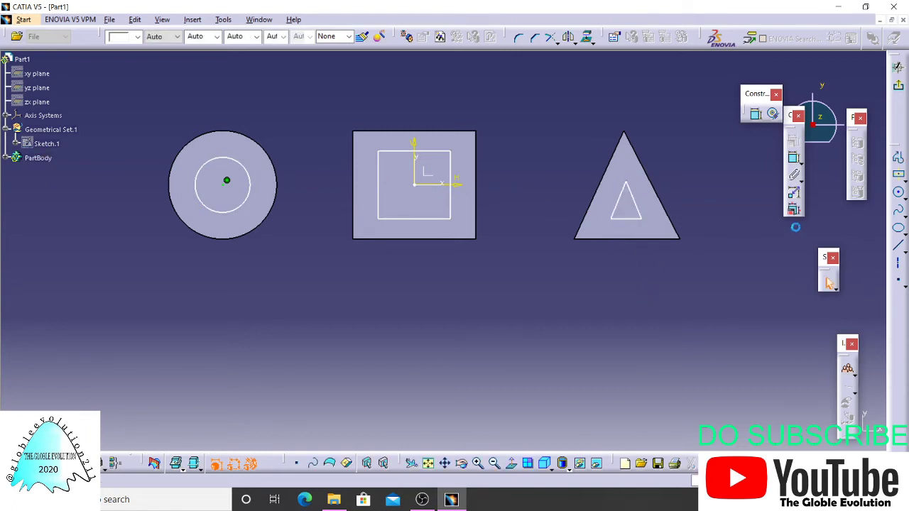
left_click(899, 84)
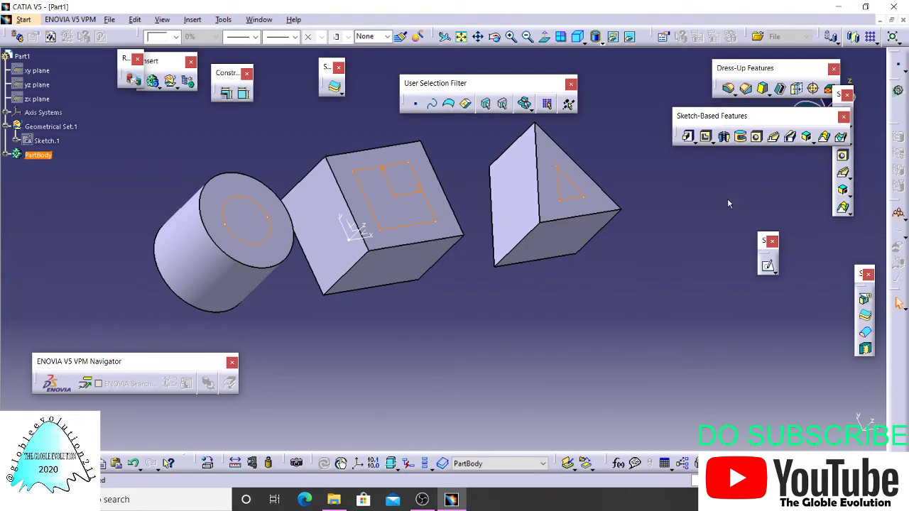
Pocket the inner circle, square and triangle 40 mm deep into the three solids.
left_click(707, 137)
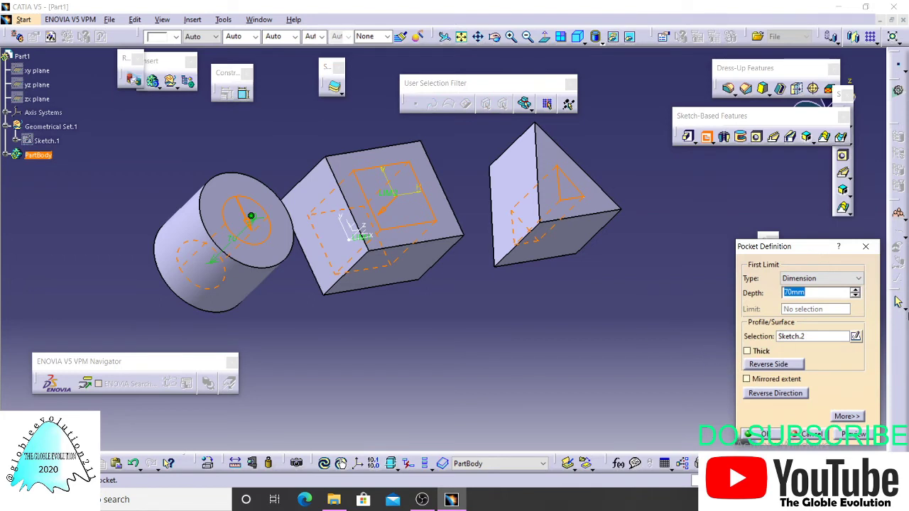
left_click(856, 297)
type("40")
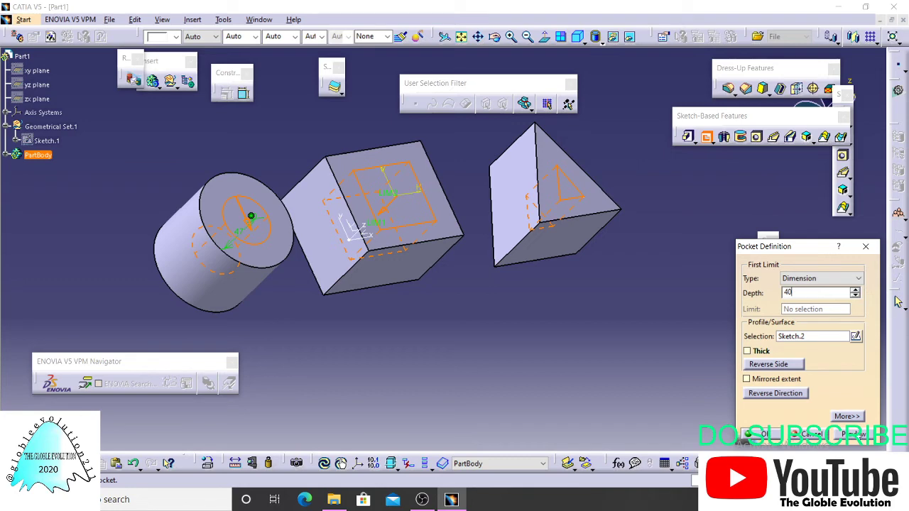
key("Return")
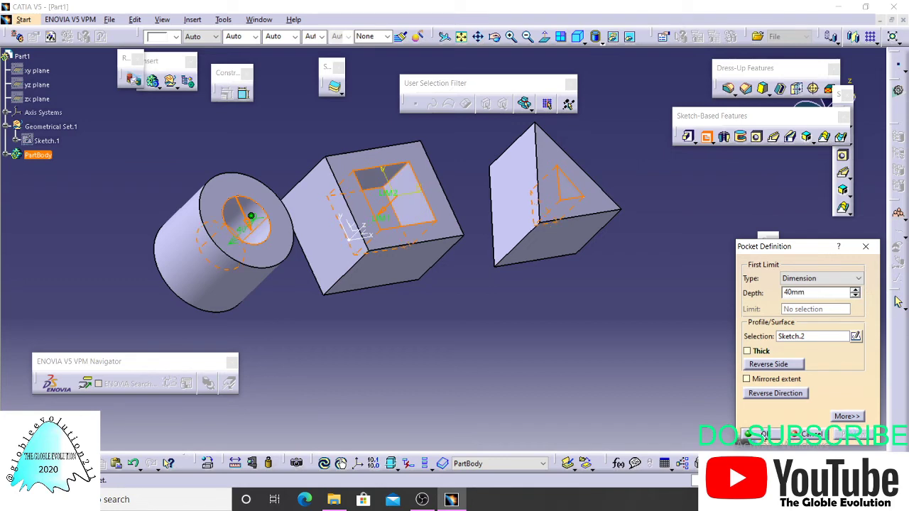
left_click(754, 434)
mouse_move(657, 306)
middle_mouse_down()
mouse_move(507, 301)
mouse_move(571, 339)
middle_mouse_up()
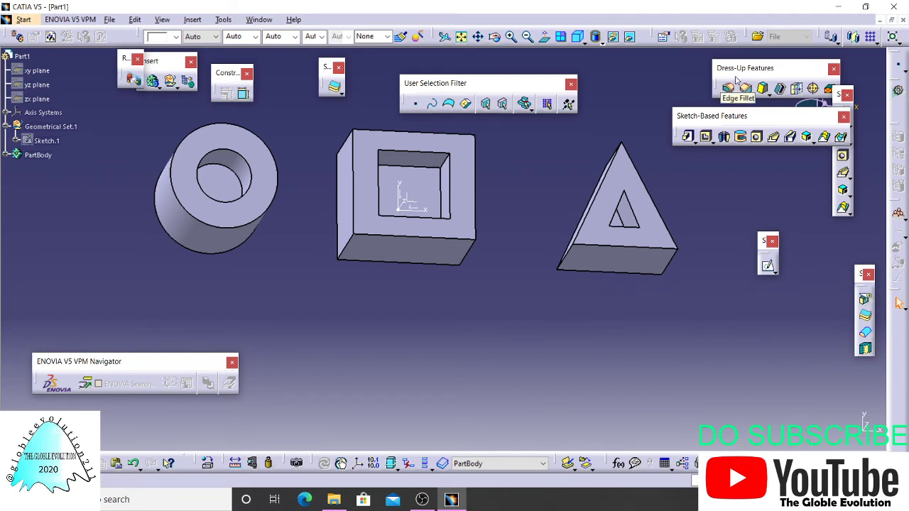
Chamfer the four square-hole edges at 3 mm and 45°.
left_click_drag(734, 74, 590, 64)
left_click_drag(734, 74, 710, 372)
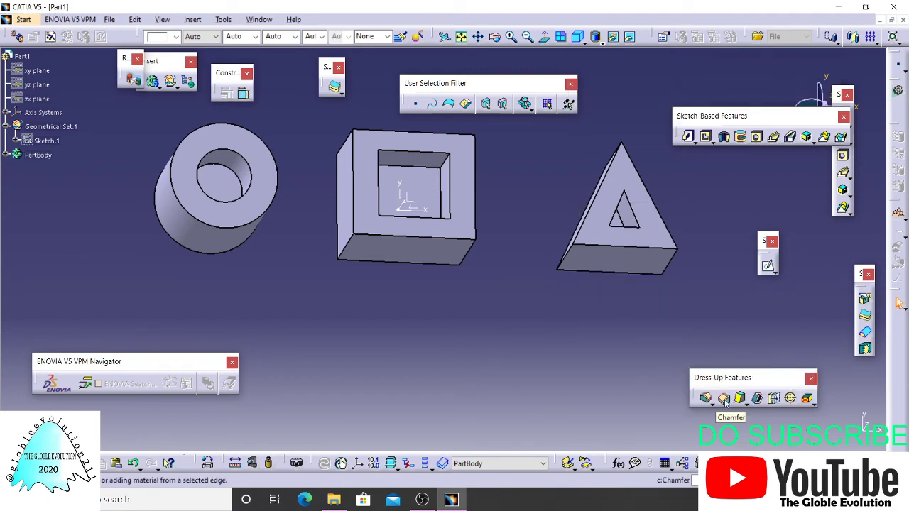
left_click(725, 399)
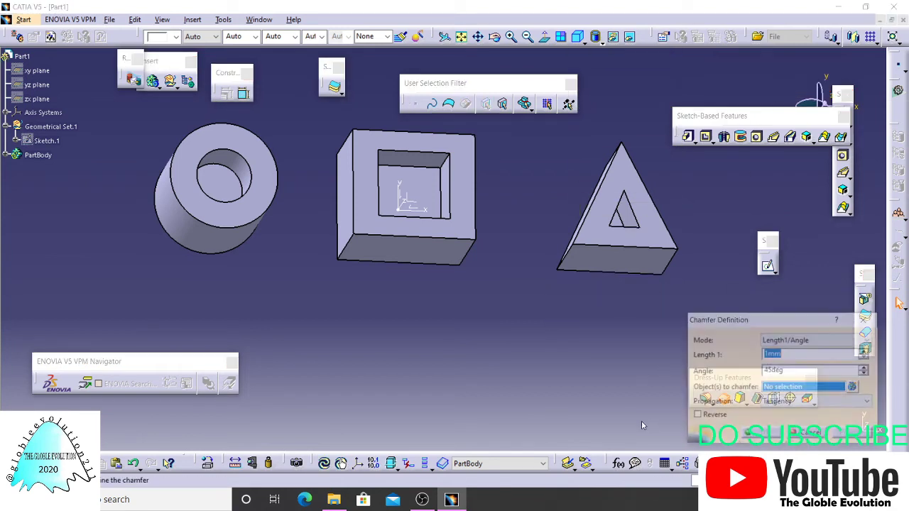
left_click(448, 188)
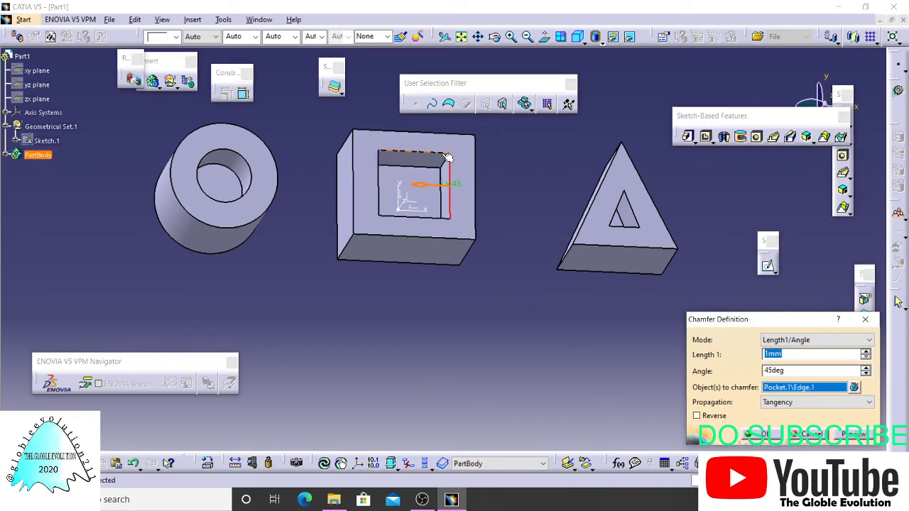
left_click(448, 156)
left_click(381, 193)
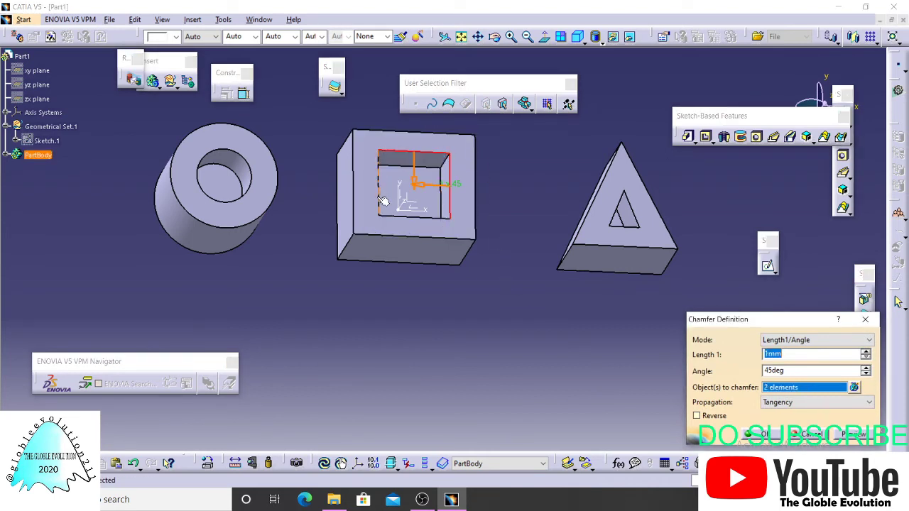
left_click(412, 217)
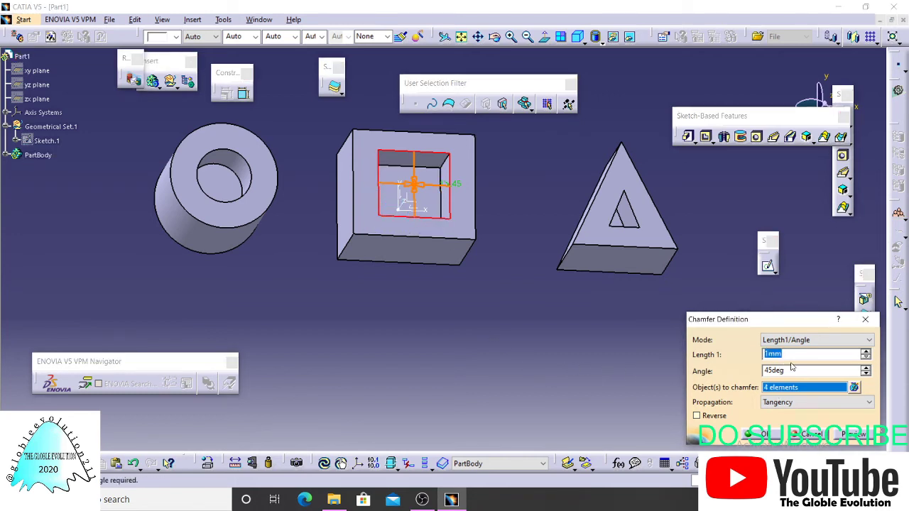
left_click(866, 352)
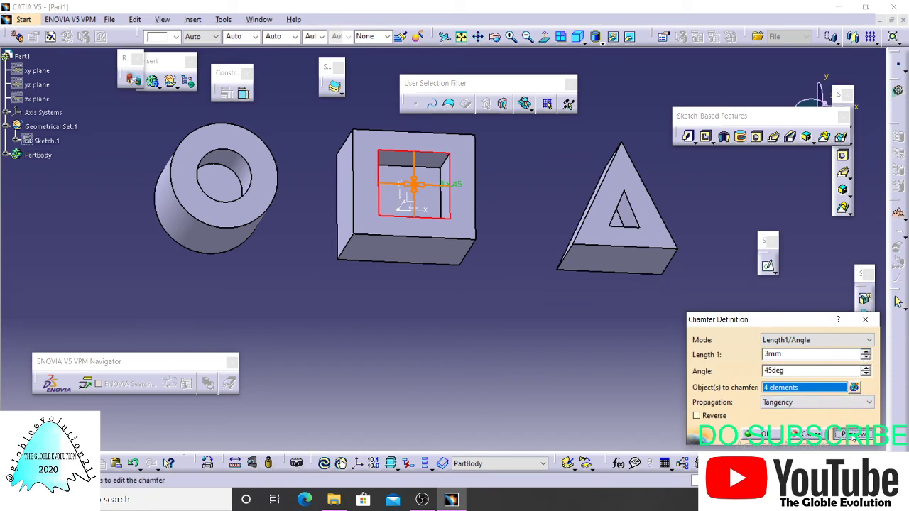
left_click(852, 435)
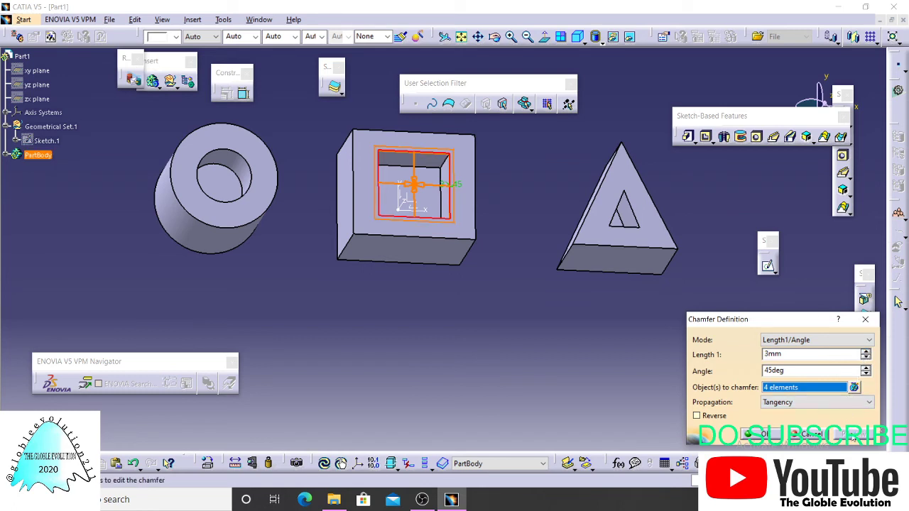
Add the triangle and cylinder hole edges to the 3 mm chamfer and apply it.
left_click(622, 209)
left_click(630, 220)
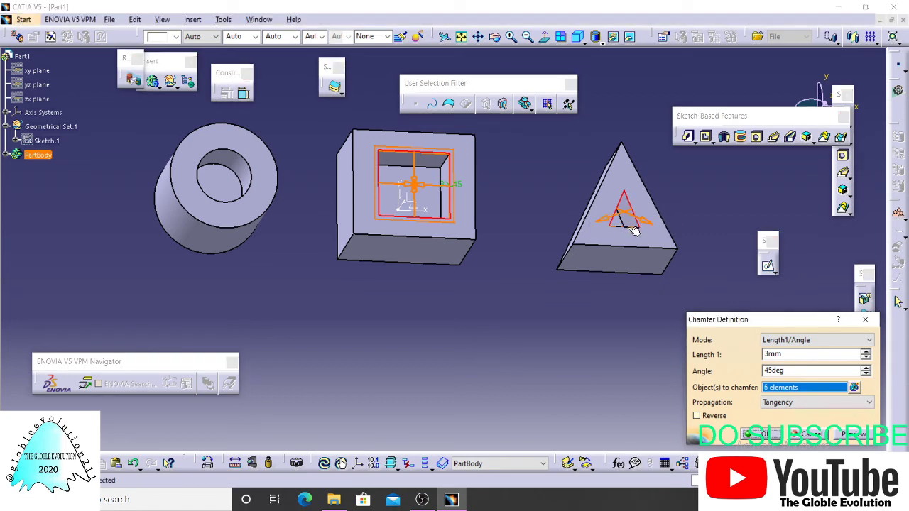
left_click(849, 435)
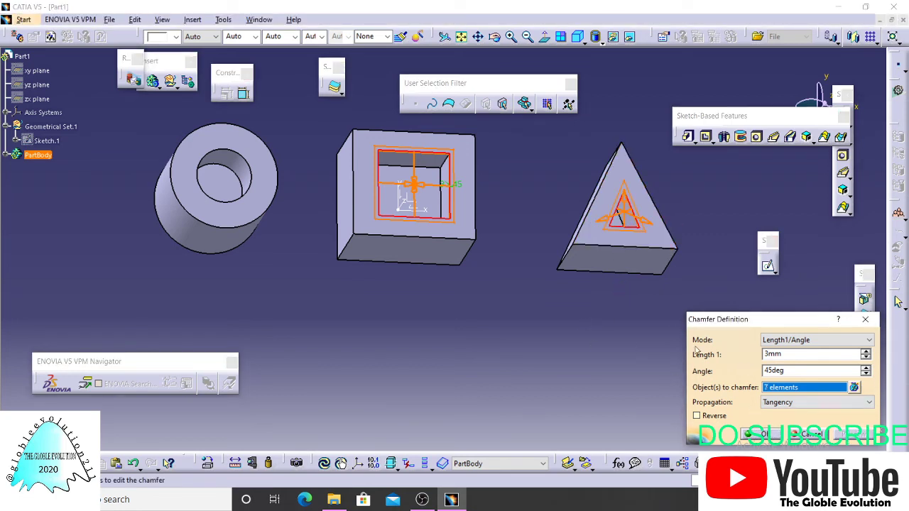
left_click(250, 192)
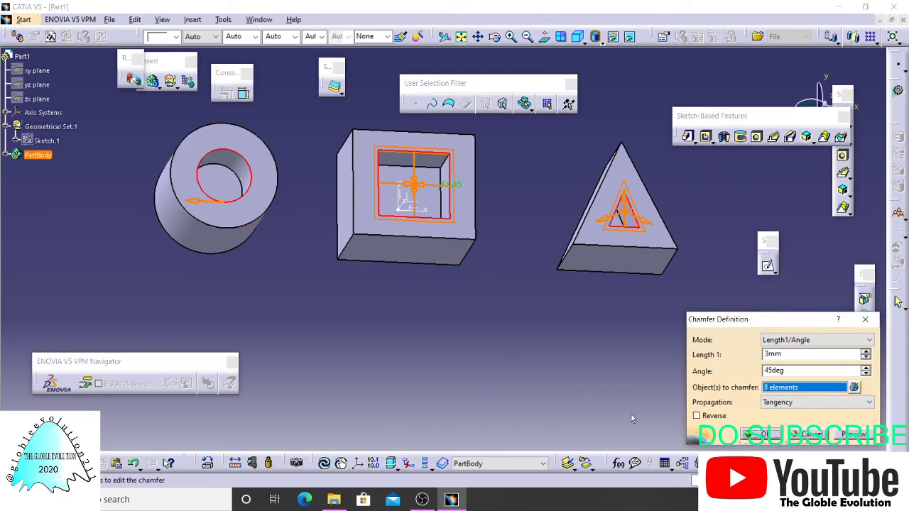
left_click(853, 436)
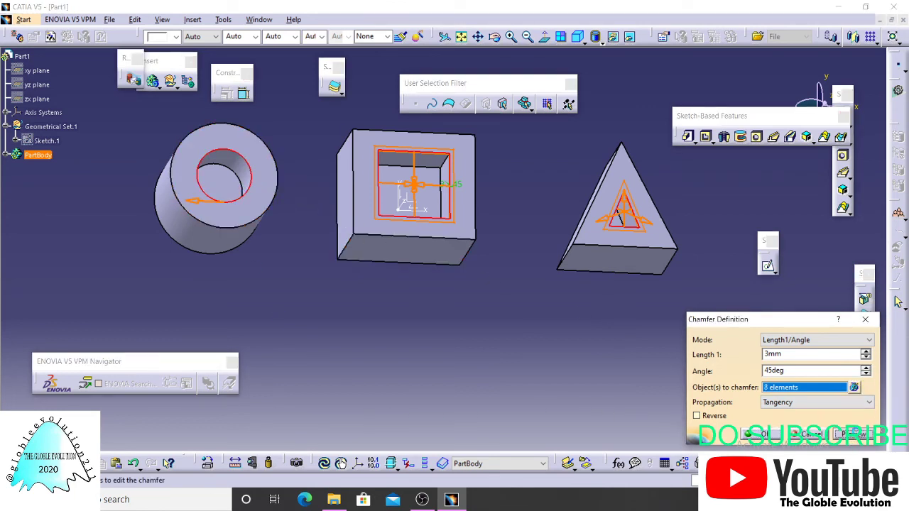
left_click(757, 434)
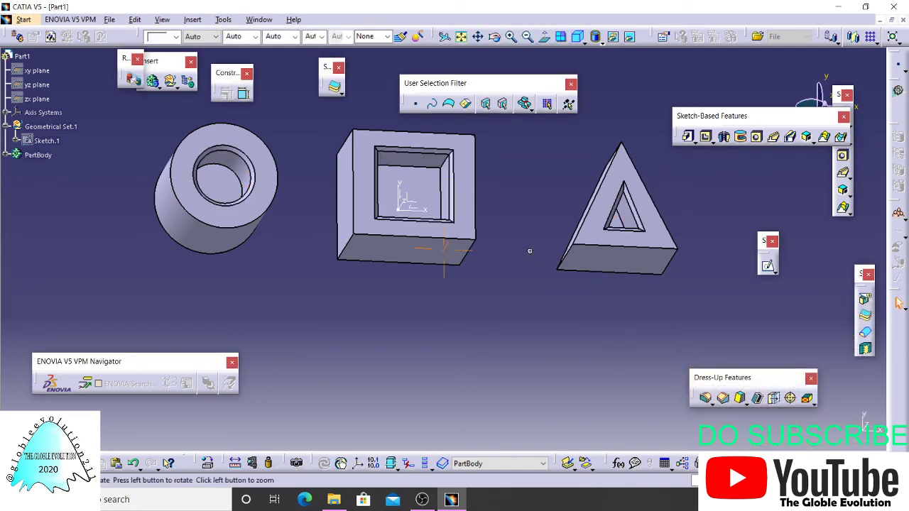
mouse_move(530, 252)
middle_mouse_down()
mouse_move(486, 240)
mouse_move(432, 309)
mouse_move(474, 206)
mouse_move(379, 165)
mouse_move(351, 186)
mouse_move(573, 191)
mouse_move(567, 225)
mouse_move(543, 240)
middle_mouse_up()
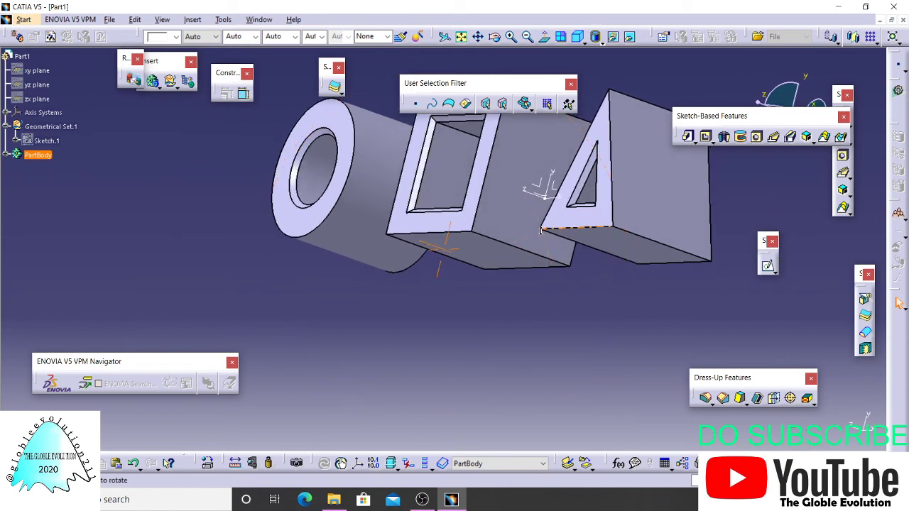
left_click_drag(508, 88, 565, 82)
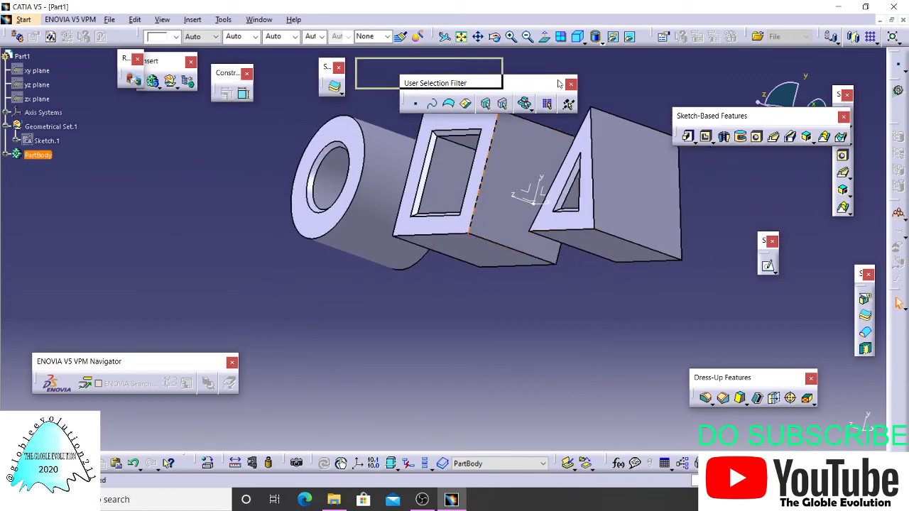
left_click(522, 290)
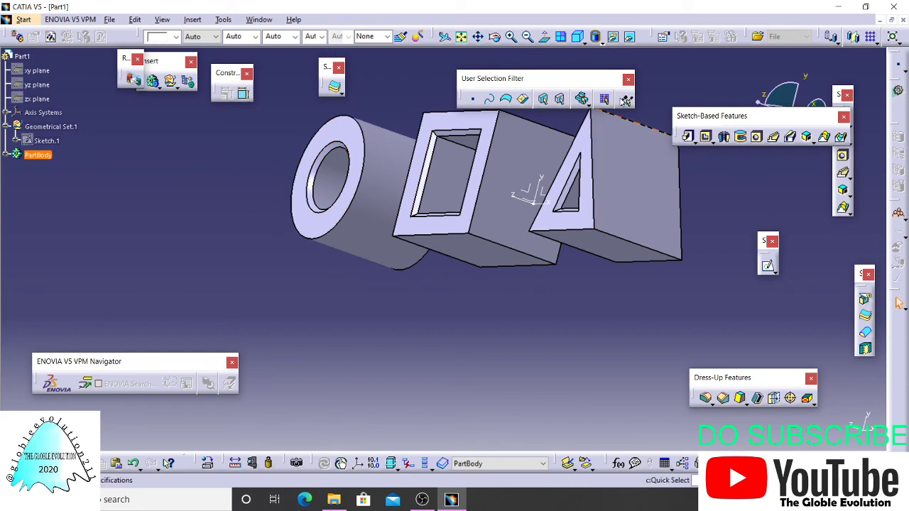
middle_click_drag(427, 84, 405, 146)
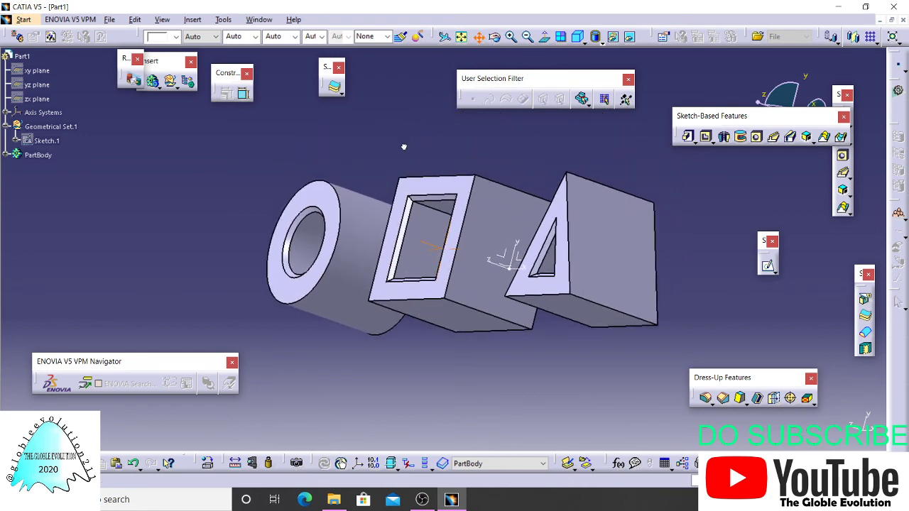